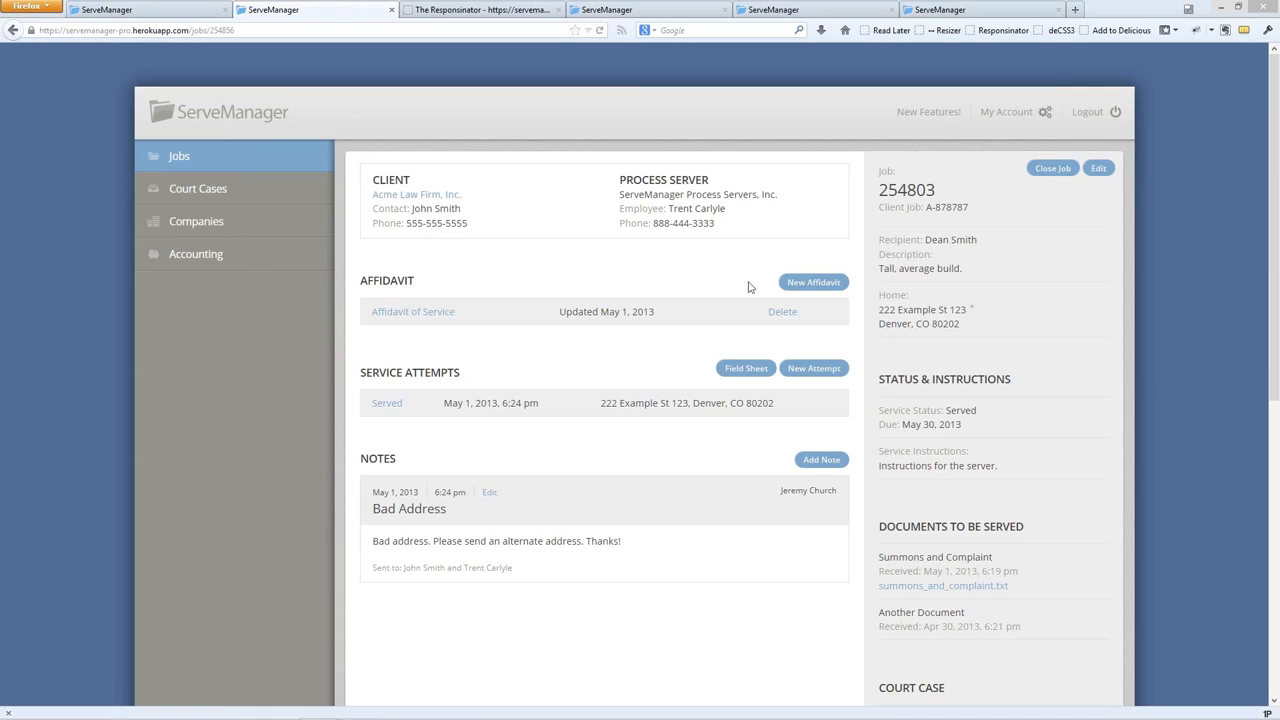
# Step: Open the job's draft invoice and put it into edit mode
pyautogui.moveTo(1274, 249); pyautogui.dragTo(1279, 566)
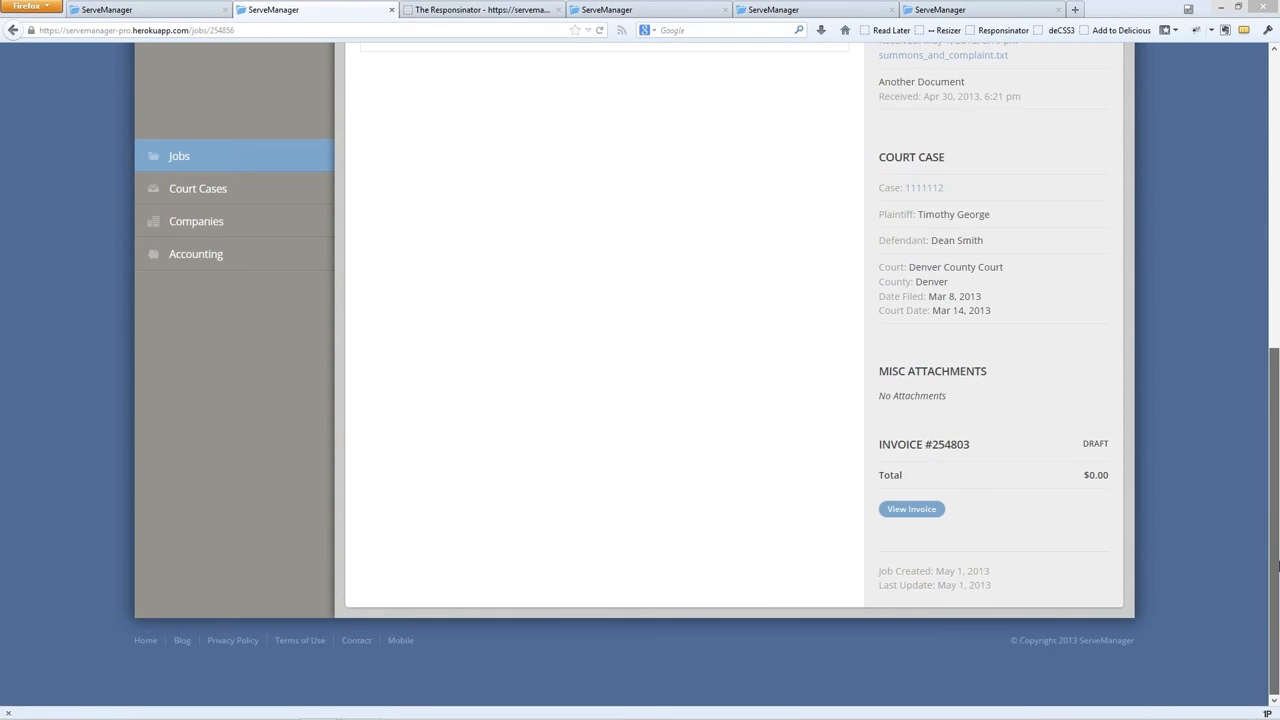
pyautogui.click(915, 513)
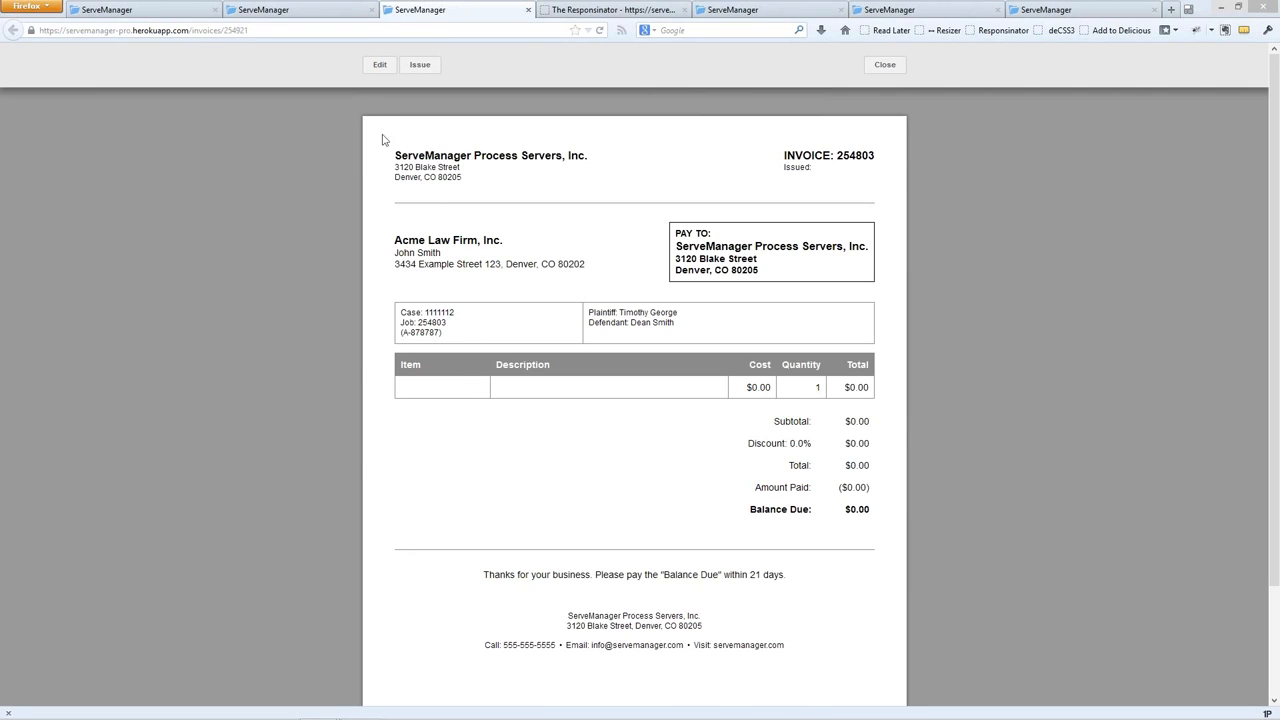
pyautogui.click(380, 68)
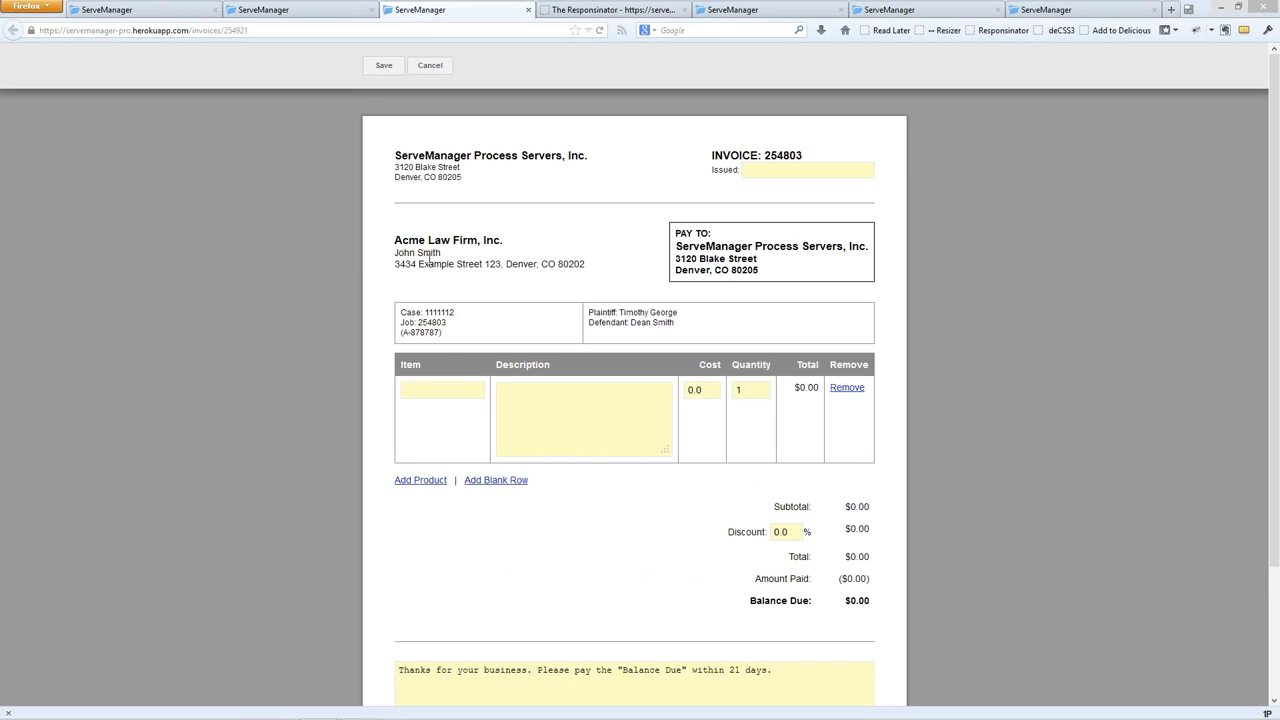
# Step: Add the Routine Service Fee and Rush Service Fee products to the invoice
pyautogui.click(418, 484)
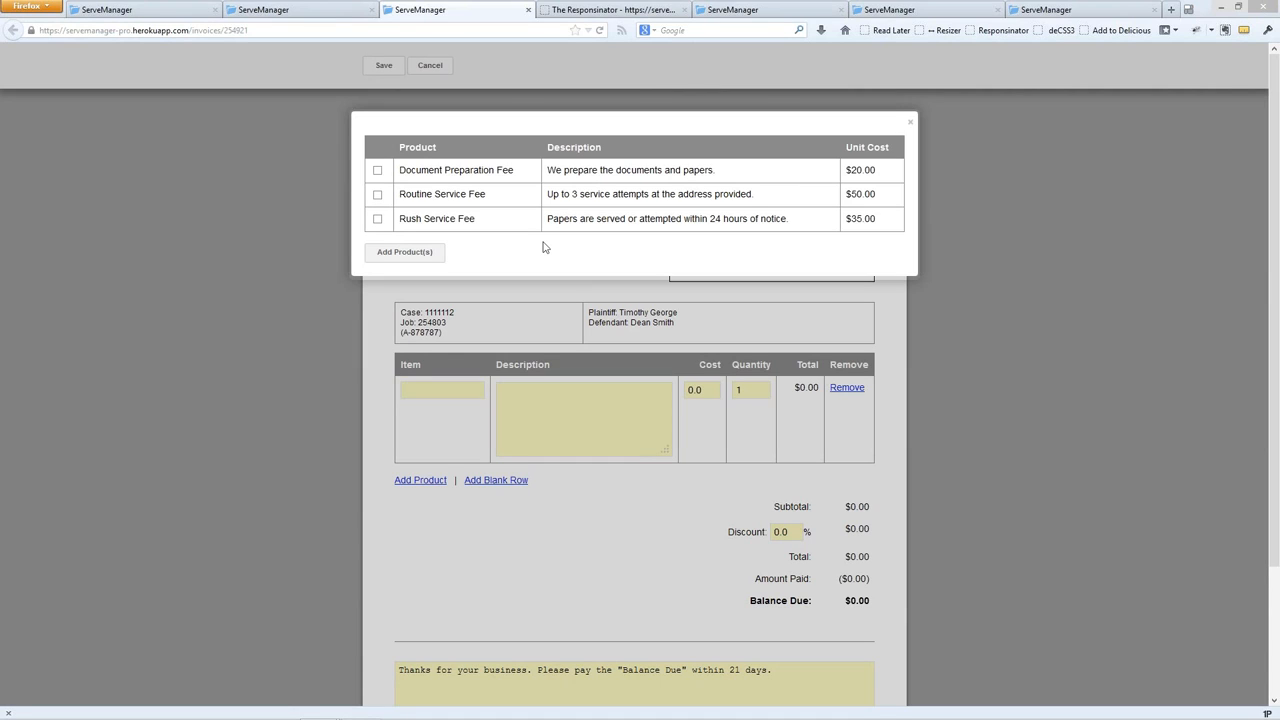
pyautogui.click(377, 198)
pyautogui.click(377, 219)
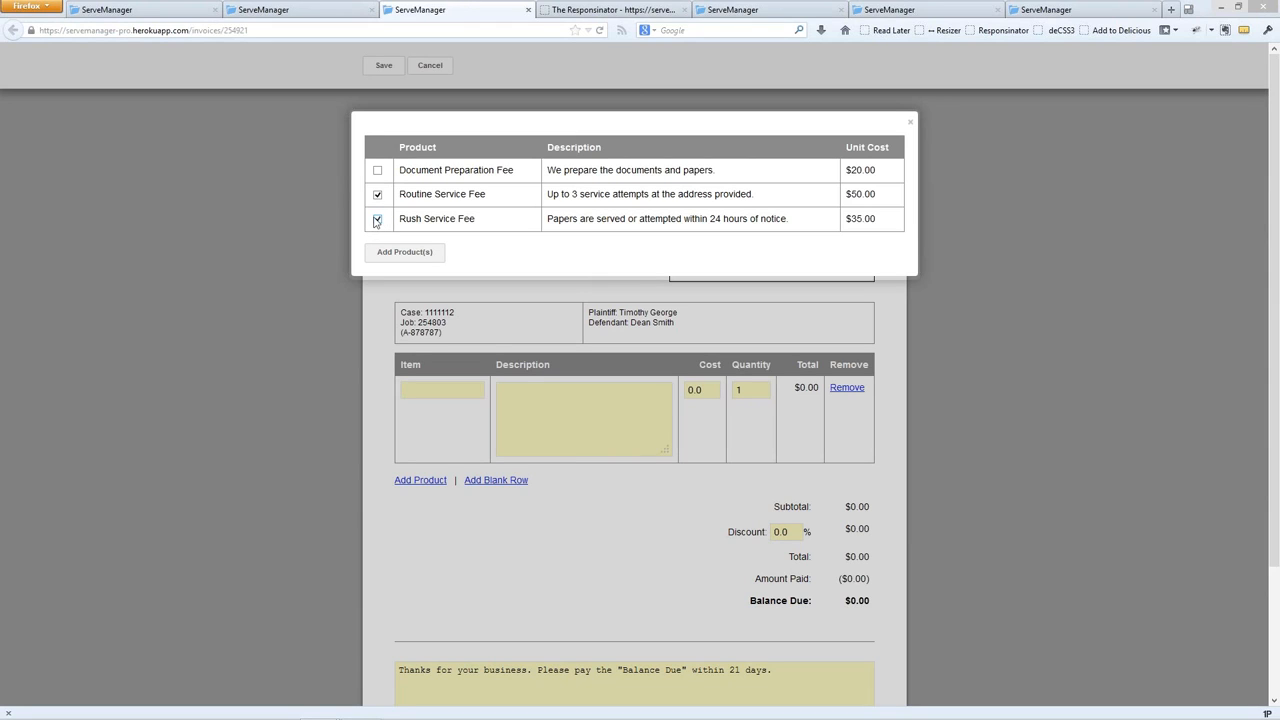
pyautogui.click(421, 255)
# Step: Add a blank row to the invoice with the item "Mileage" and the description "Extra miles"
pyautogui.scroll(-3, 372, 350)
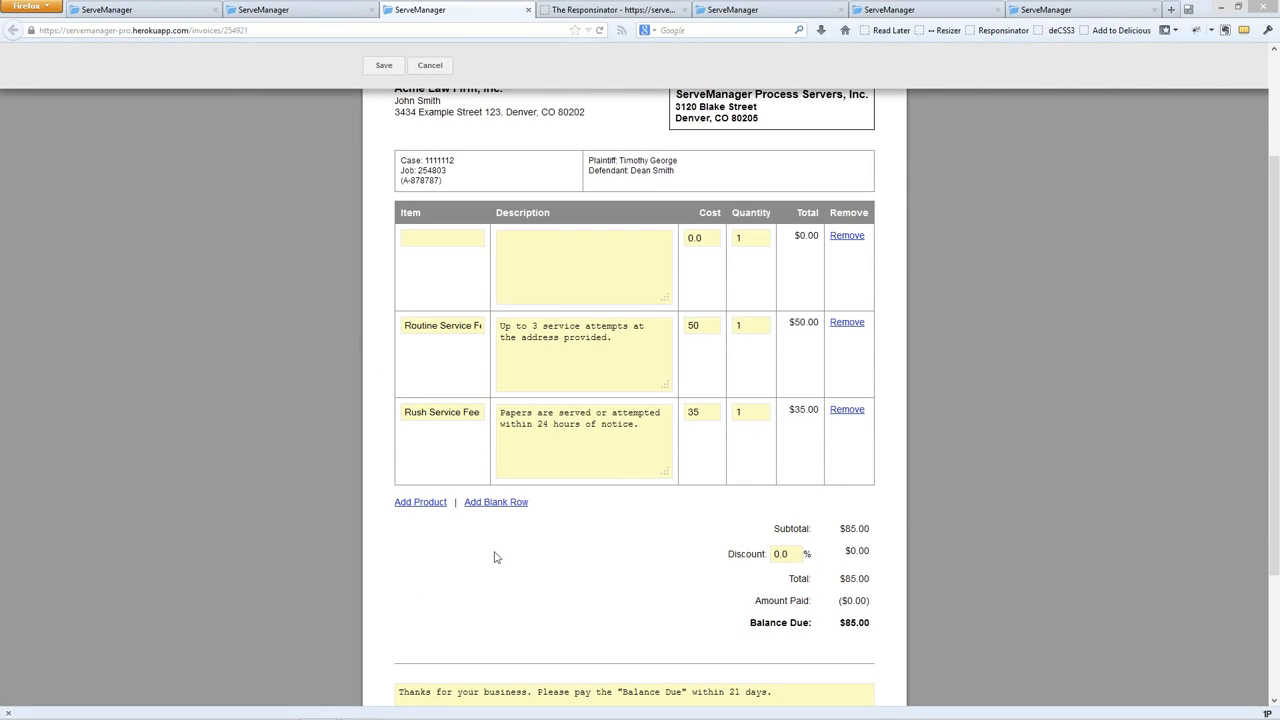
pyautogui.click(501, 503)
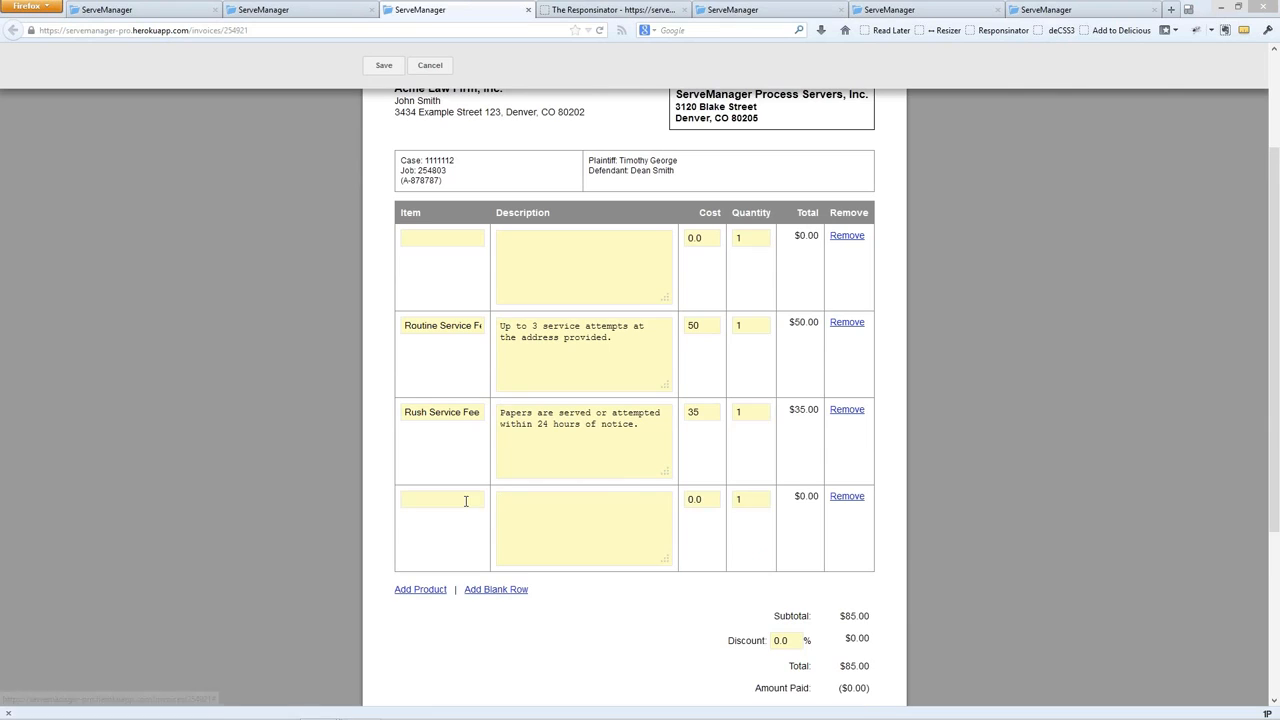
pyautogui.write('Mileage')
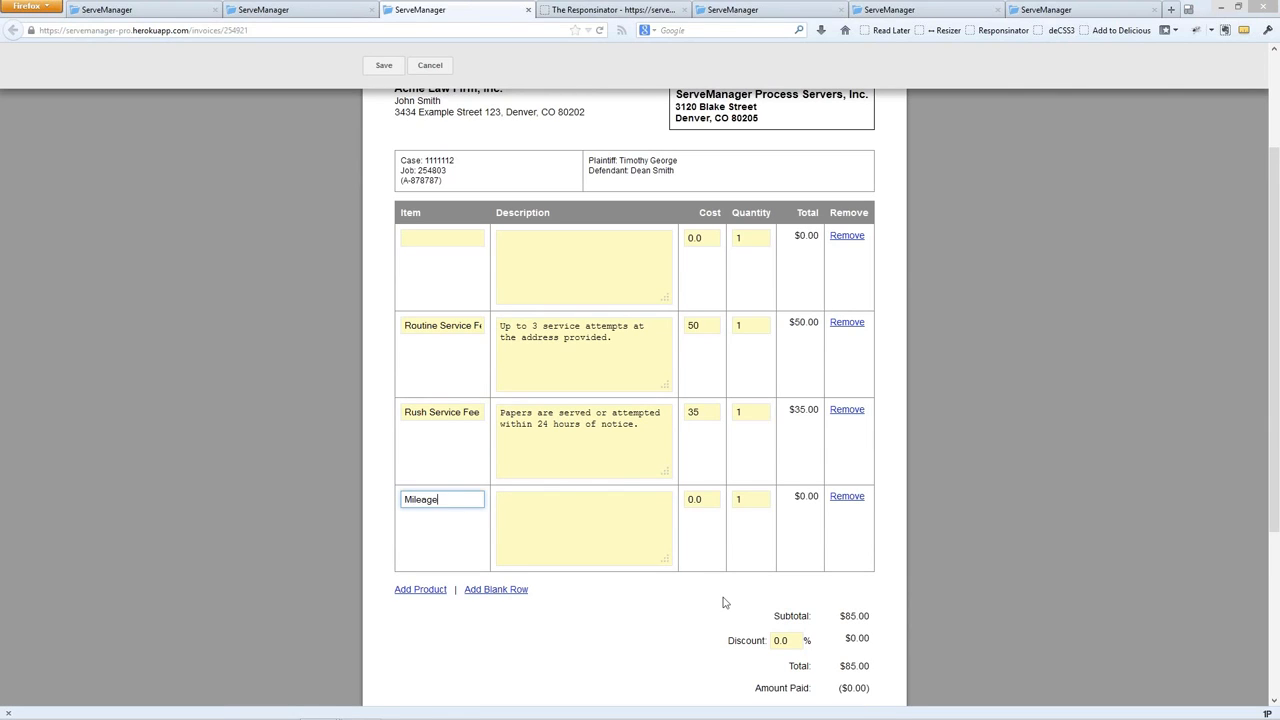
pyautogui.press('Tab')
pyautogui.write('Extra mi')
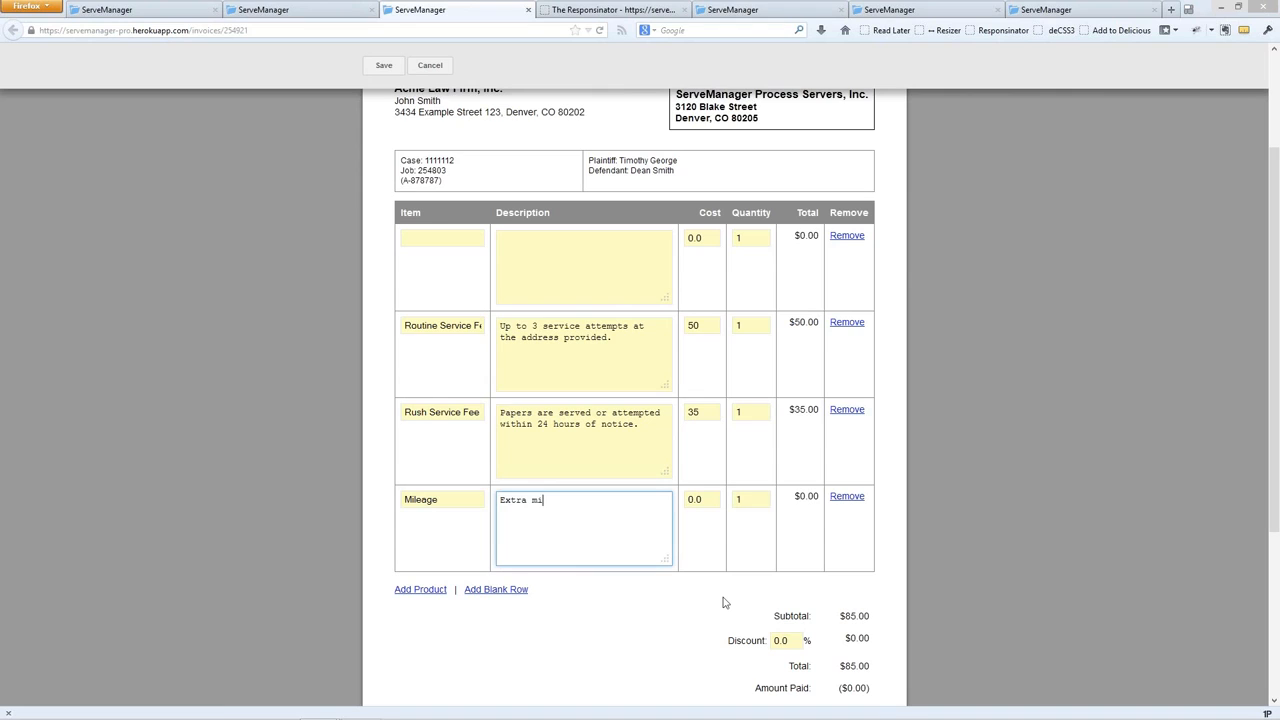
pyautogui.write('les')
pyautogui.press('Tab')
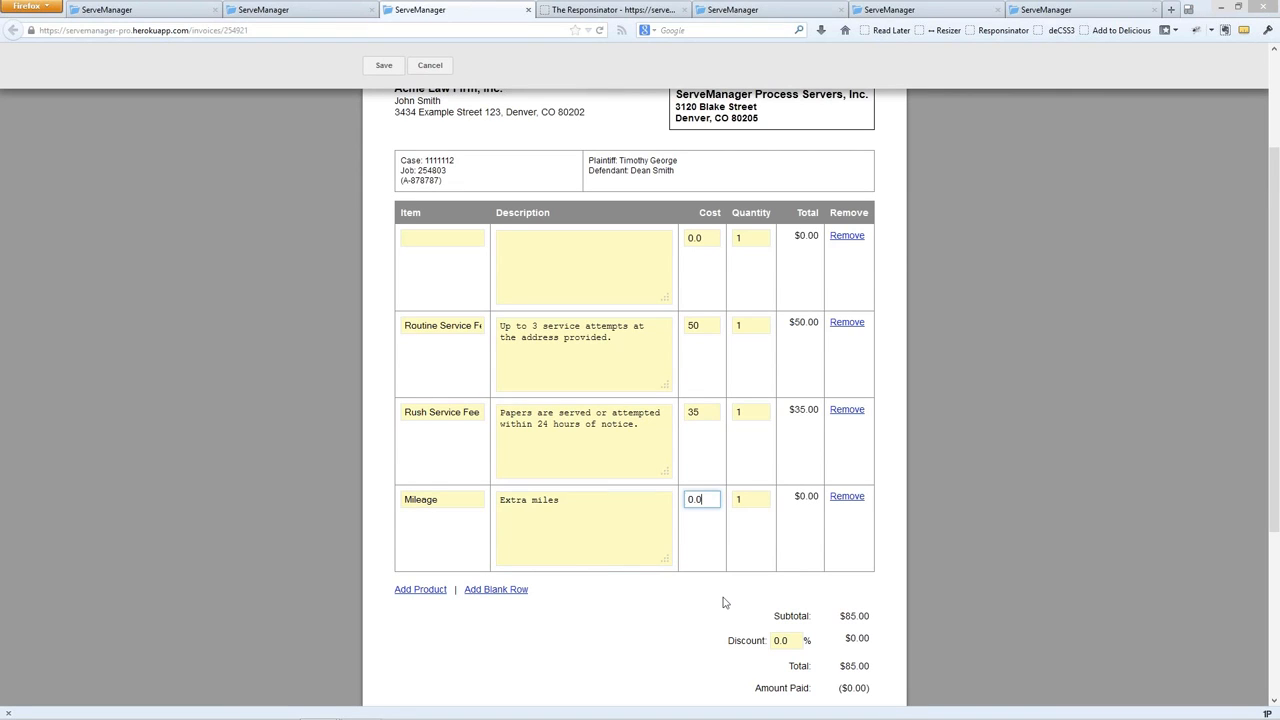
# Step: Set the Mileage row's cost to 0.44 and its quantity to 20
pyautogui.press('BackSpace')
pyautogui.press('BackSpace')
pyautogui.write('.44')
pyautogui.press('Tab')
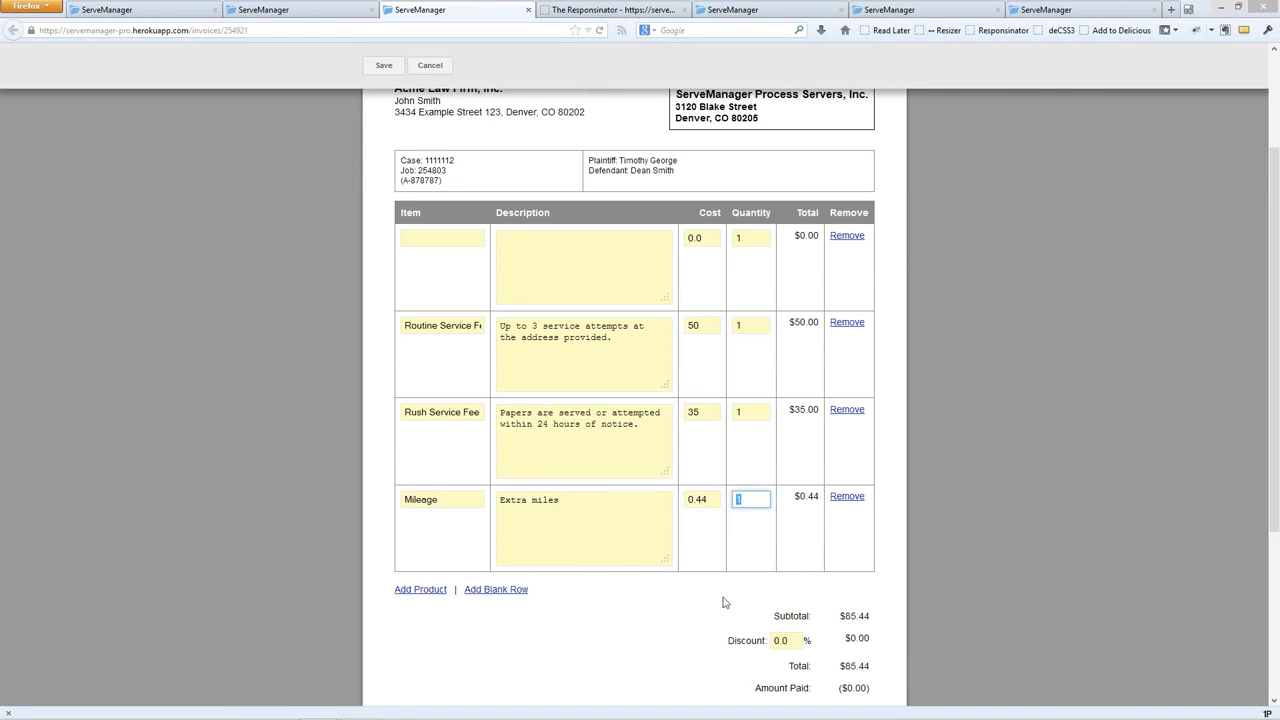
pyautogui.write('20')
pyautogui.click(660, 626)
# Step: Review the invoice totals and the closing payment note, and save the invoice
pyautogui.scroll(-3, 650, 622)
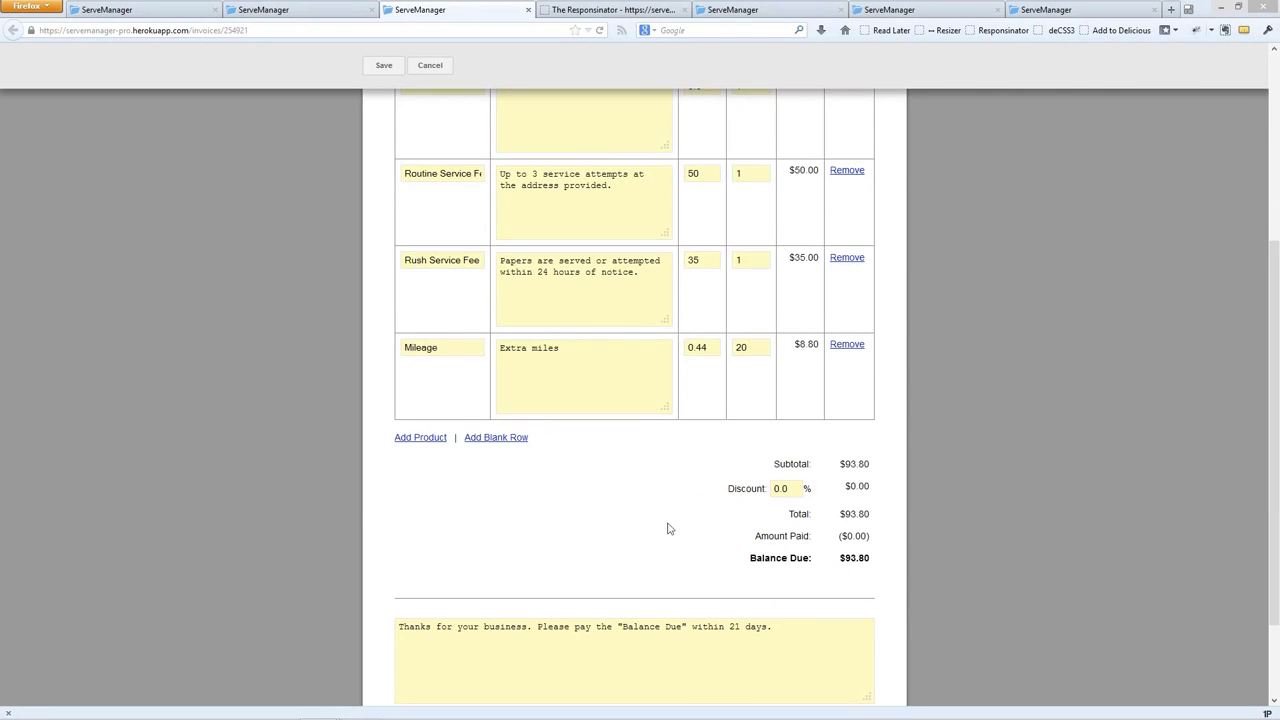
pyautogui.scroll(-2, 600, 532)
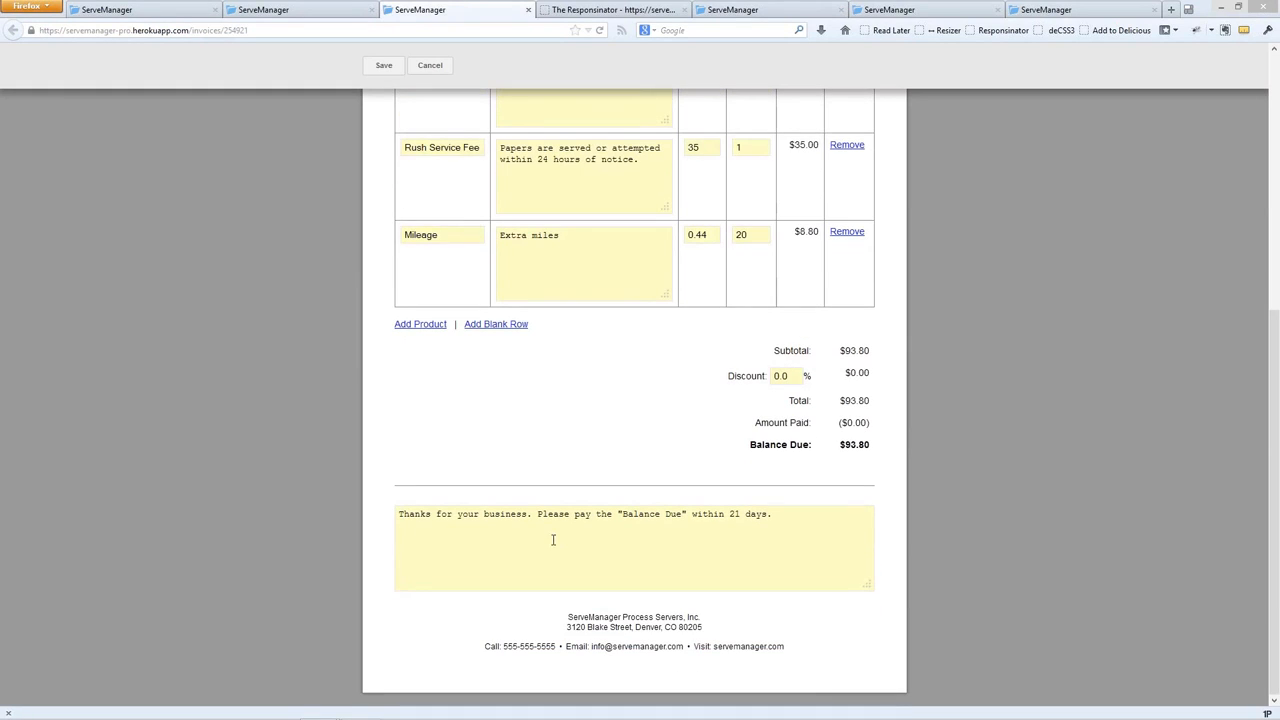
pyautogui.tripleClick(599, 513)
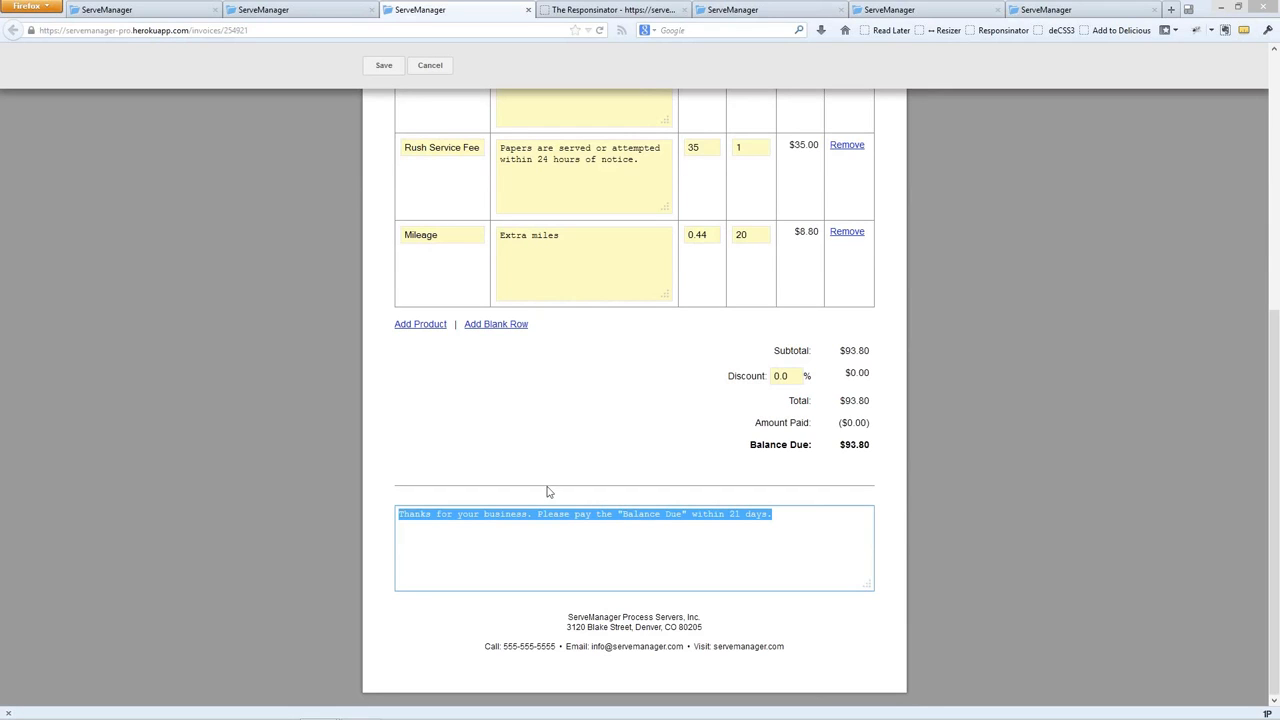
pyautogui.click(447, 442)
pyautogui.scroll(8, 381, 440)
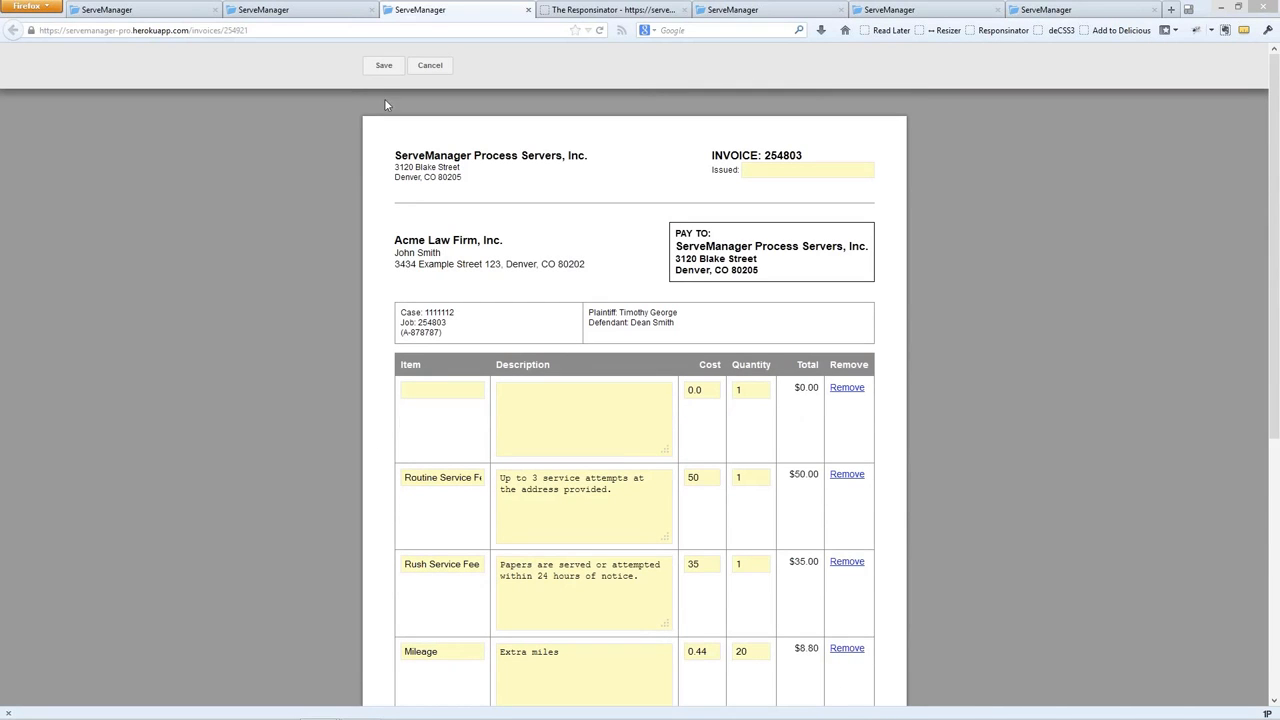
pyautogui.click(394, 66)
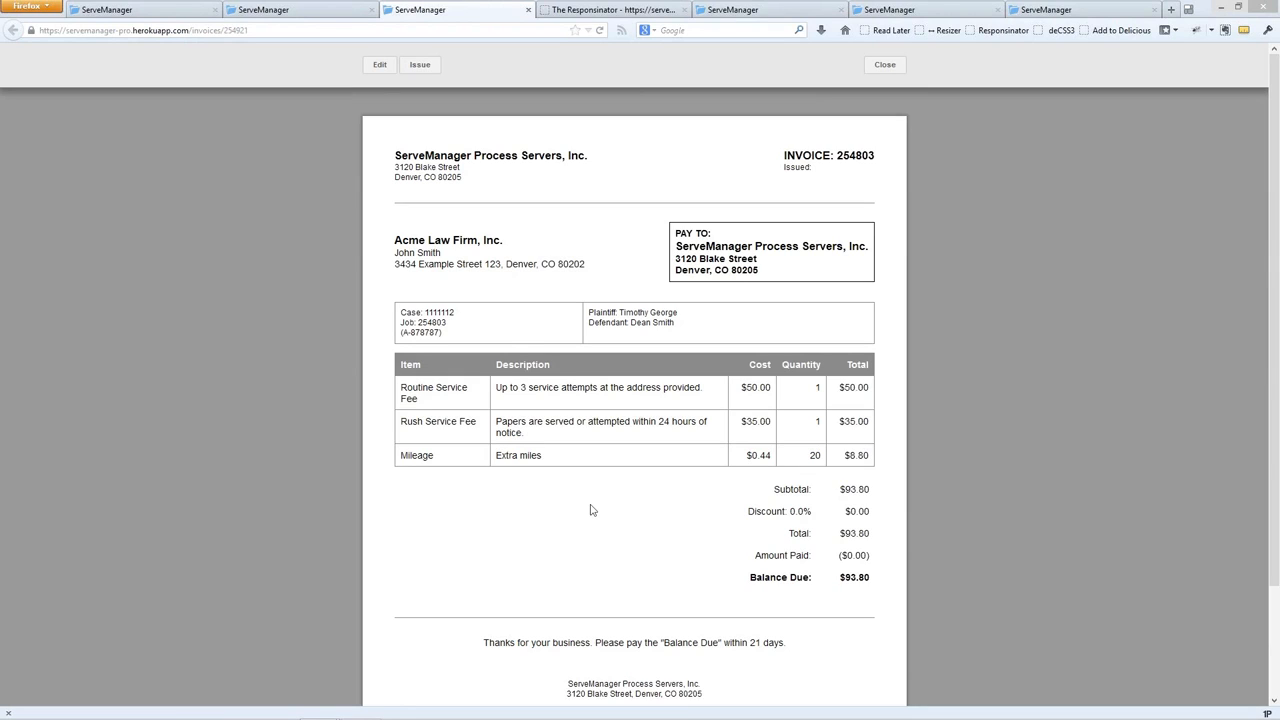
# Step: Issue the invoice and email it with the default message to the preselected client contact only, excluding the company employee
pyautogui.click(430, 65)
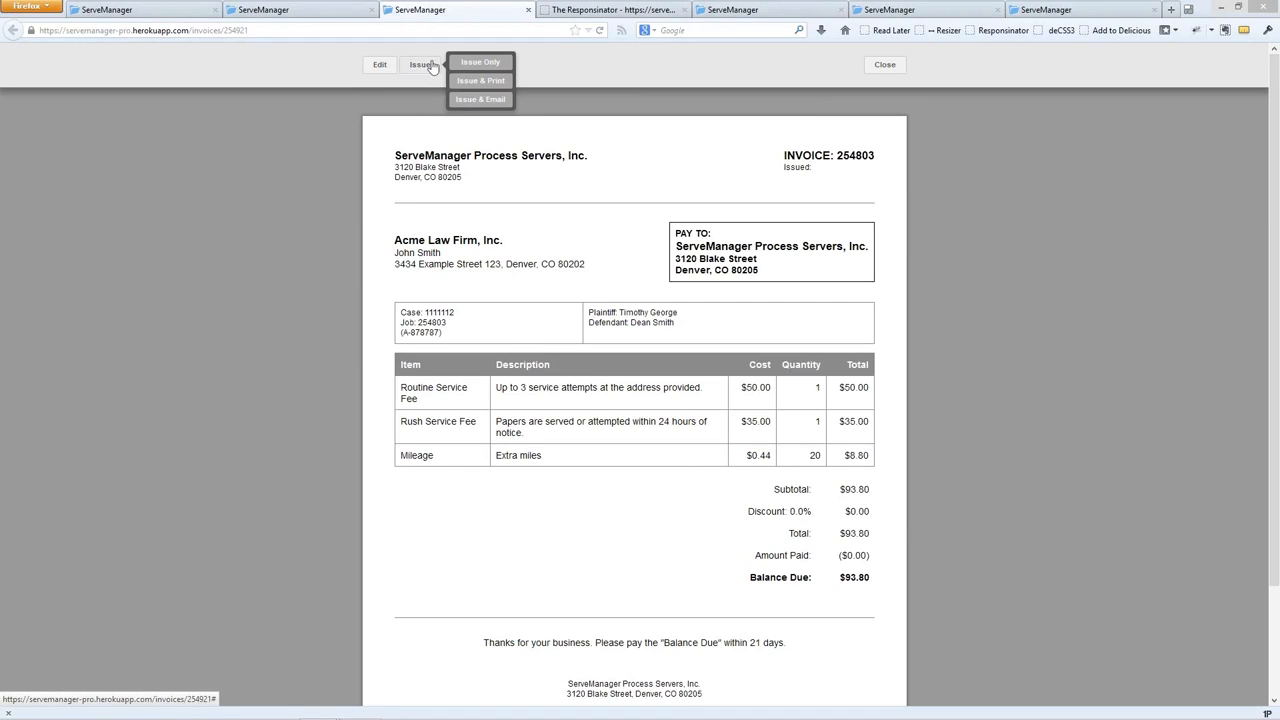
pyautogui.click(468, 100)
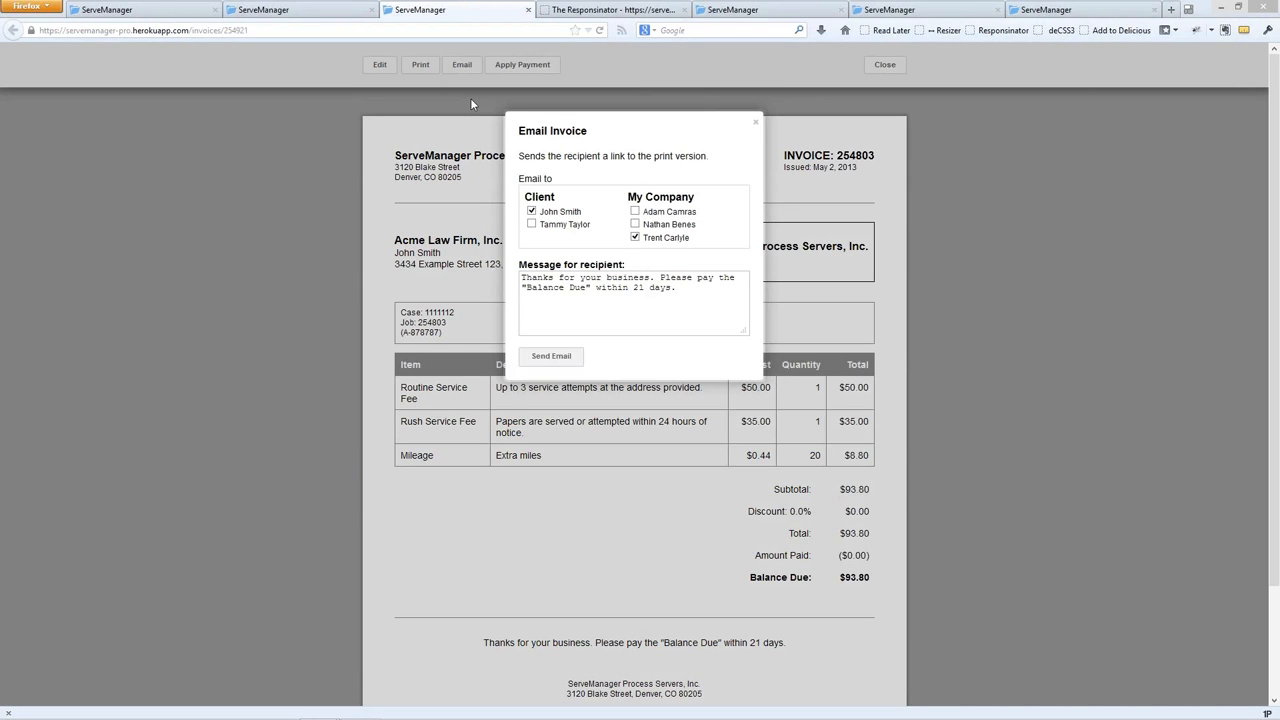
pyautogui.click(635, 238)
pyautogui.tripleClick(636, 313)
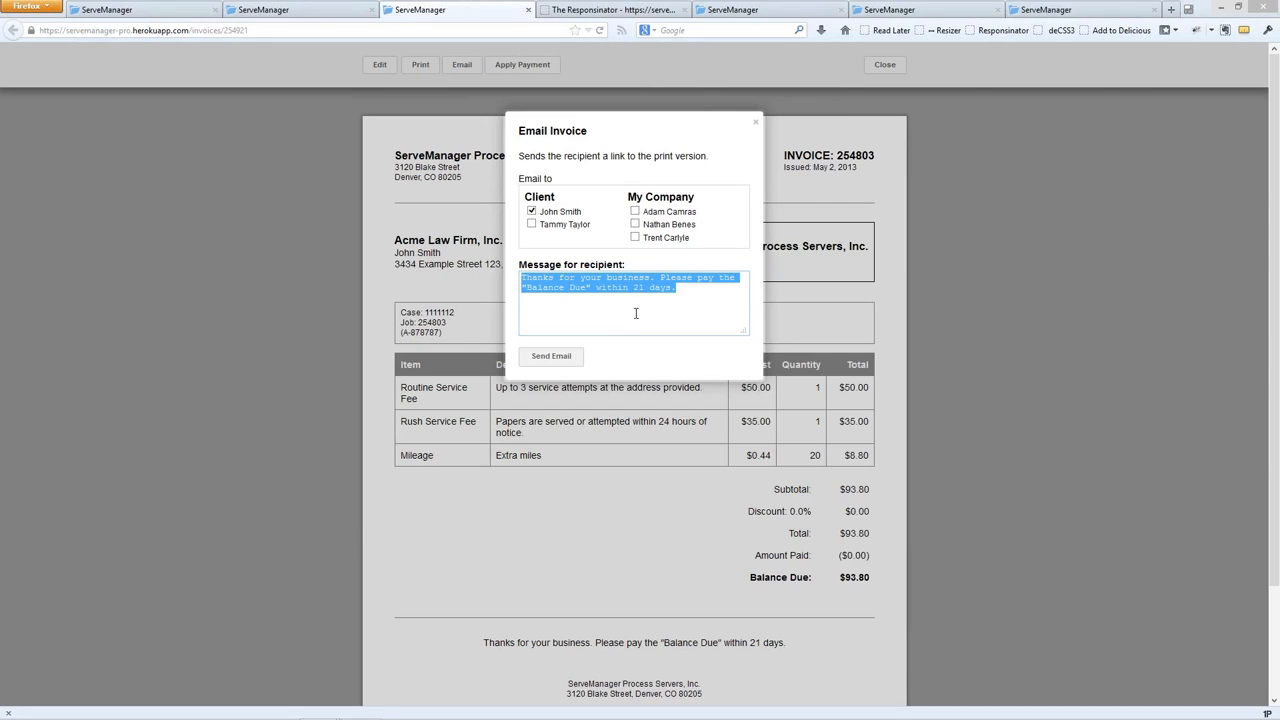
pyautogui.click(534, 364)
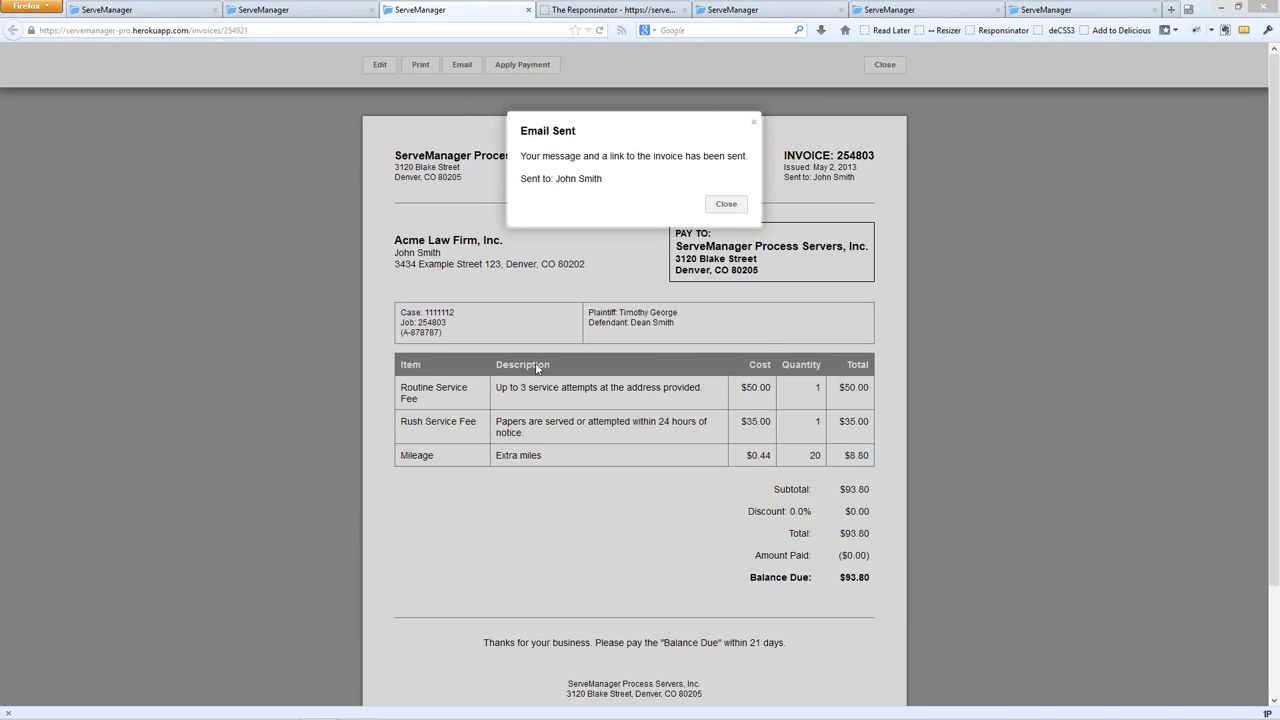
pyautogui.click(725, 207)
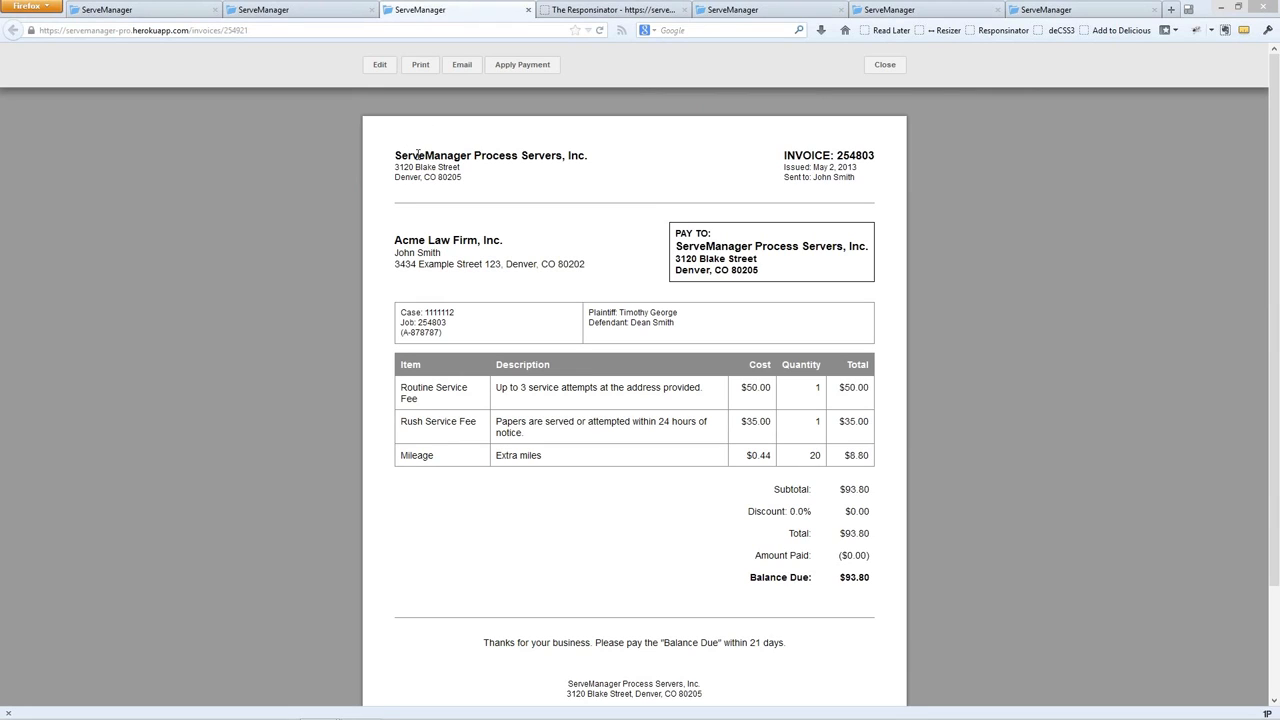
pyautogui.moveTo(413, 156); pyautogui.dragTo(420, 177)
pyautogui.moveTo(419, 240); pyautogui.dragTo(425, 264)
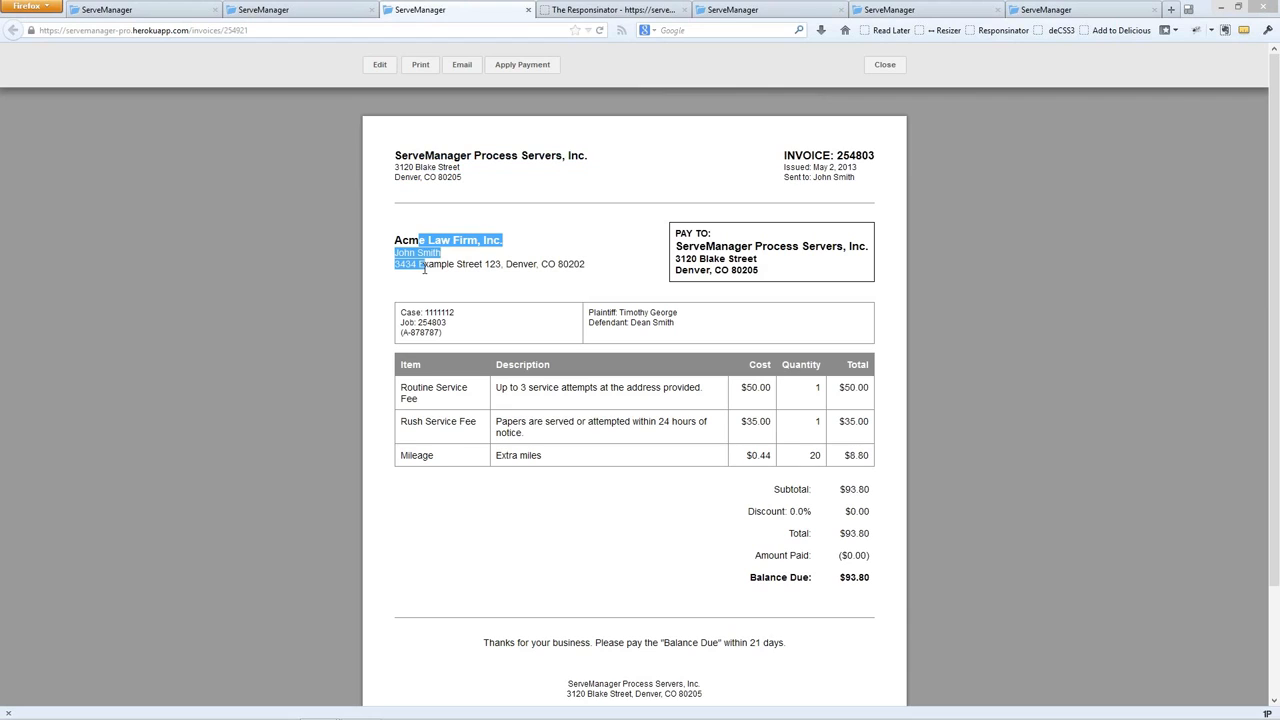
pyautogui.click(563, 249)
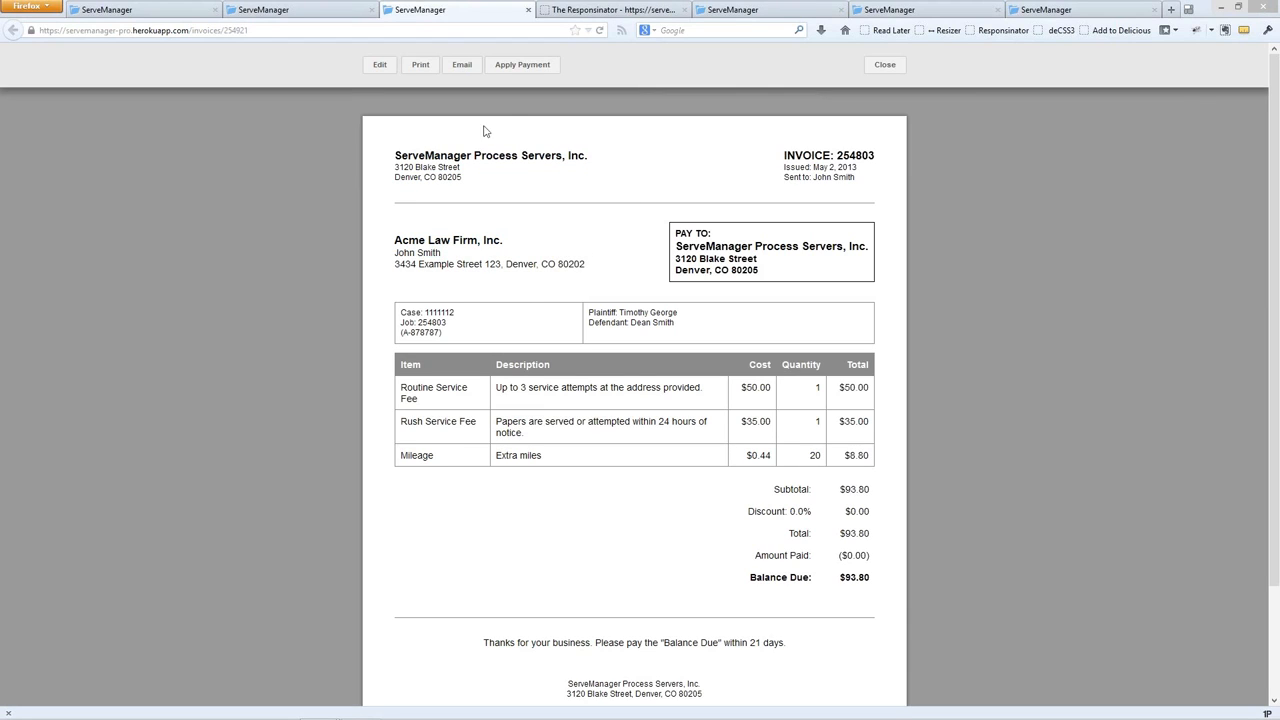
# Step: Apply a payment for the full balance due to the invoice, with the description "Check #234"
pyautogui.click(541, 66)
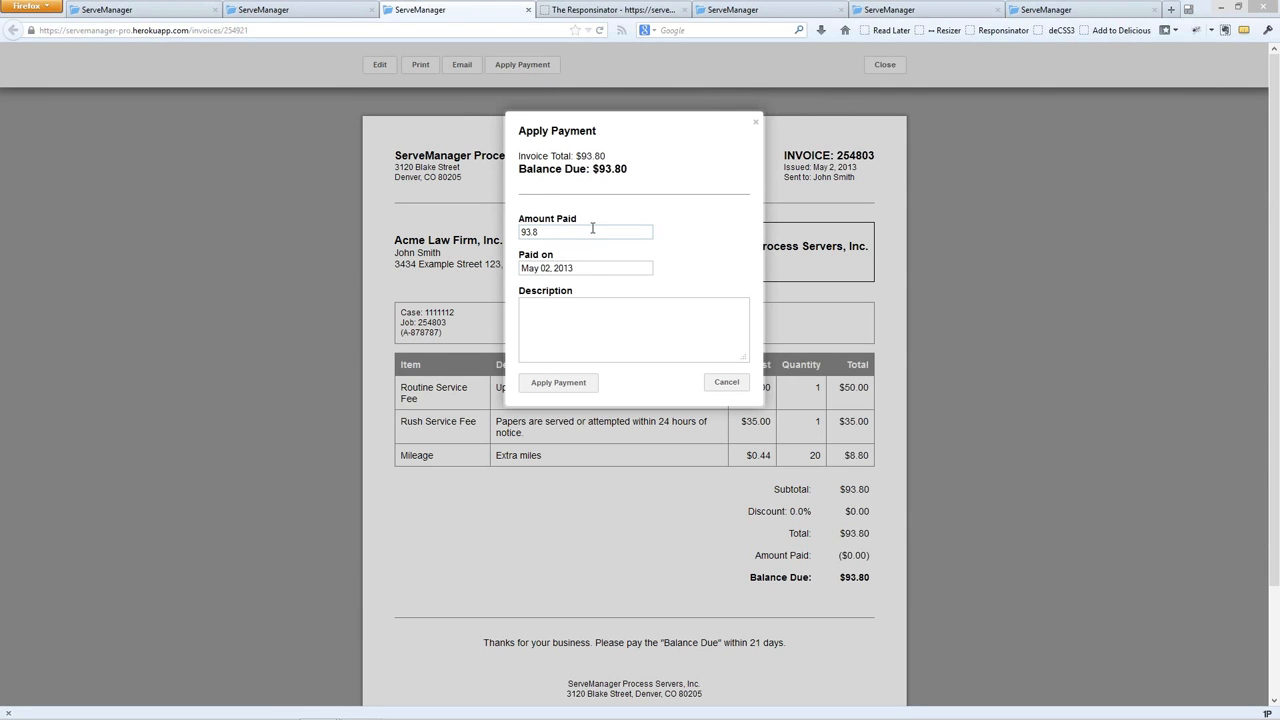
pyautogui.doubleClick(588, 231)
pyautogui.click(576, 310)
pyautogui.write('Check #234')
pyautogui.click(566, 390)
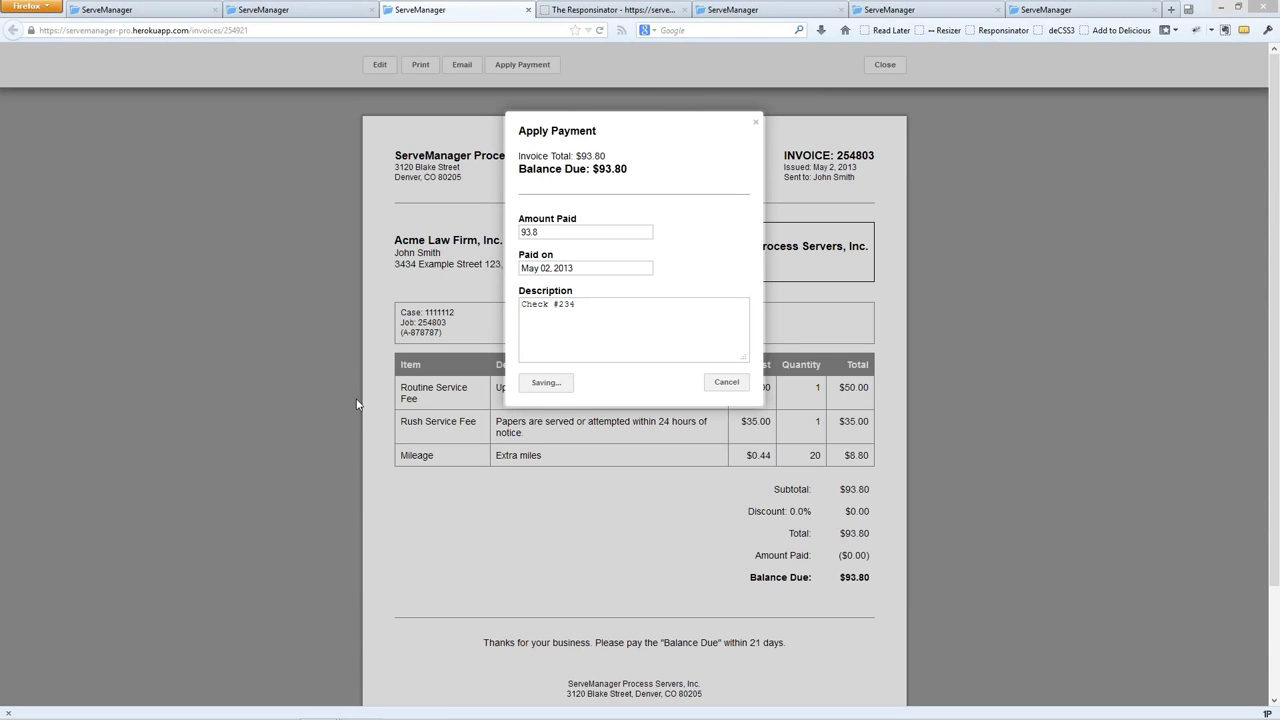